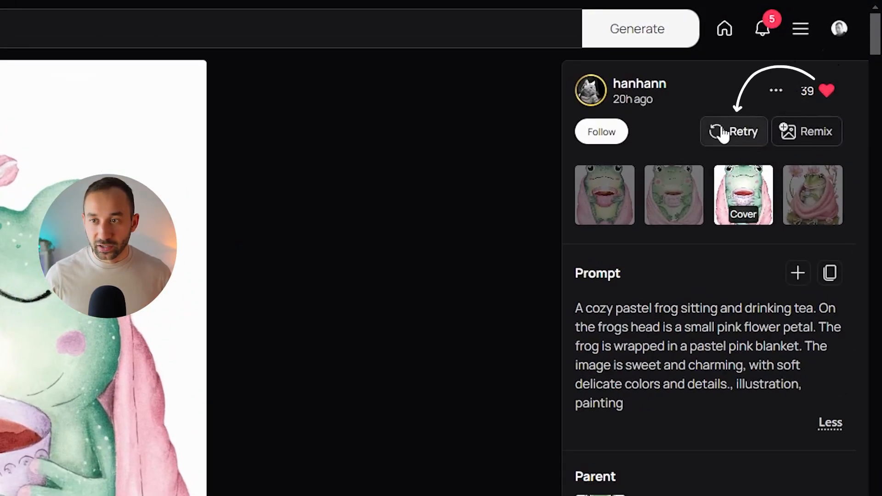
# Step: Load the cozy pastel frog image's prompt for a retry and select its description text for editing
pyautogui.click(735, 132)
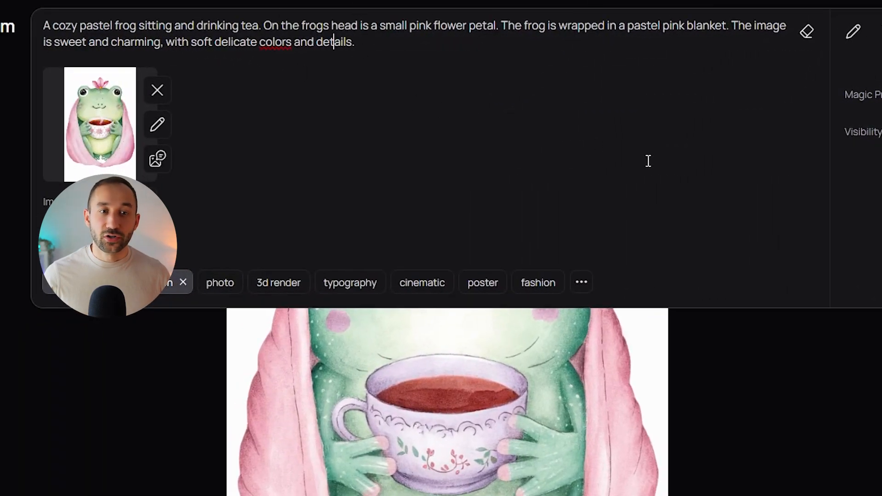
pyautogui.moveTo(359, 36); pyautogui.dragTo(106, 40)
pyautogui.click(108, 36)
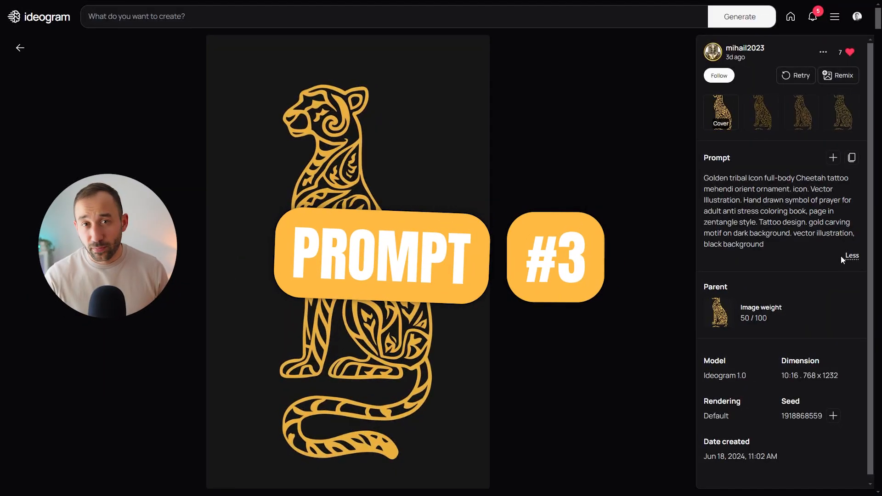
# Step: View the other three variations of the golden tribal cheetah design and return to the cover image
pyautogui.click(766, 110)
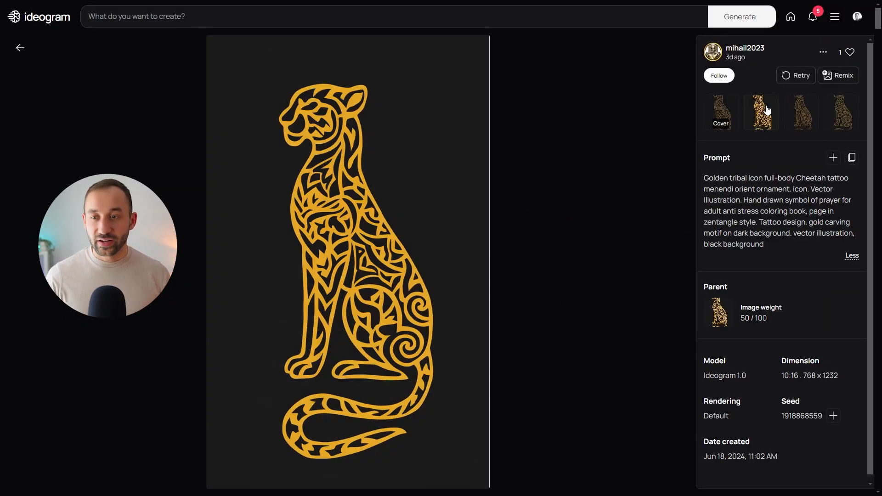
pyautogui.click(800, 114)
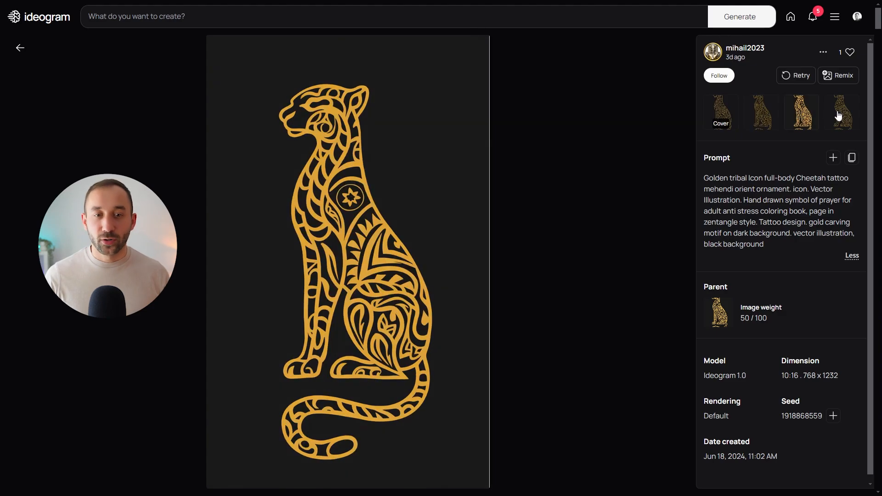
pyautogui.click(839, 116)
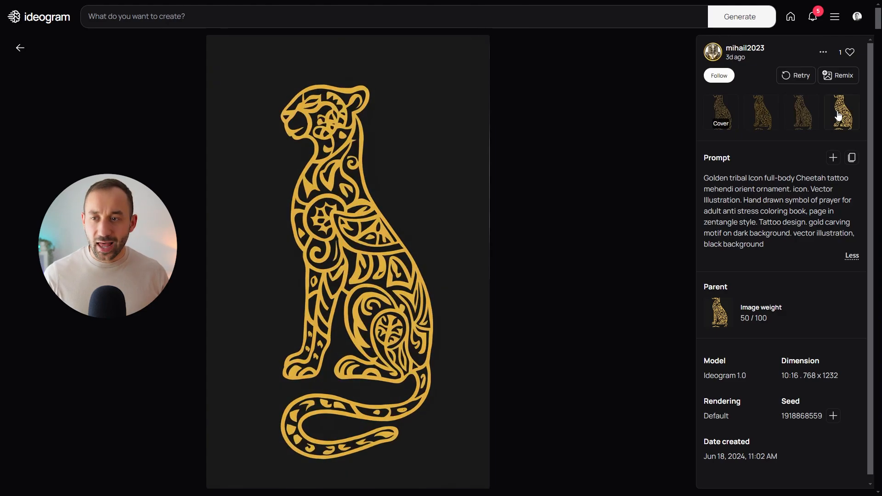
pyautogui.click(727, 112)
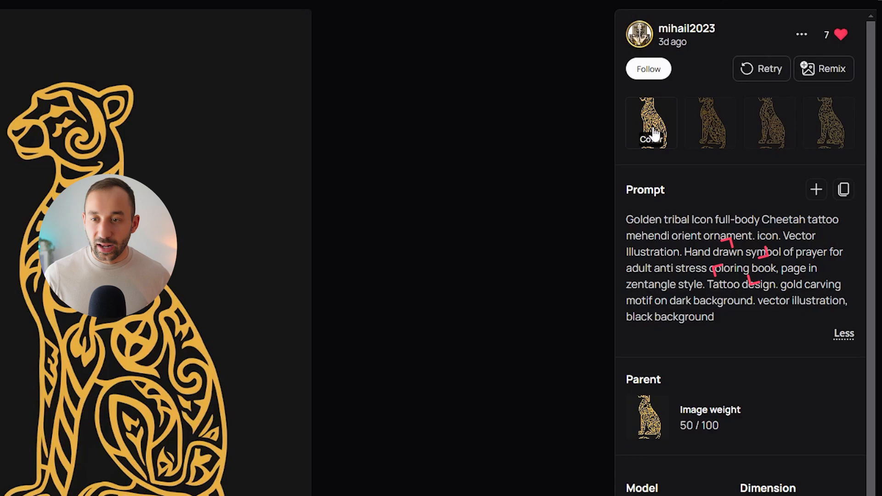
# Step: Highlight the opening words "Golden tribal Icon" in the cheetah design's prompt while reading it
pyautogui.moveTo(703, 178); pyautogui.dragTo(736, 183)
pyautogui.moveTo(674, 228); pyautogui.dragTo(694, 219)
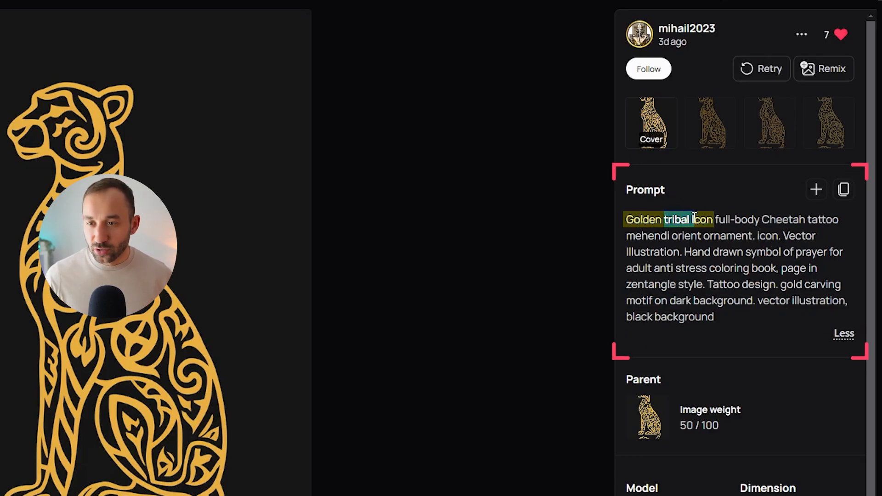
pyautogui.click(812, 227)
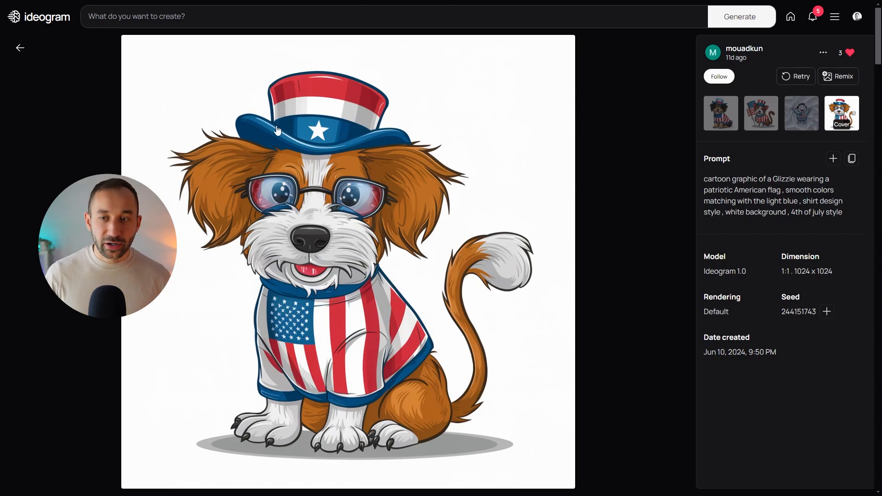
# Step: Compare the variations of the patriotic 4th of July cartoon dog design, ending on the cover image
pyautogui.click(770, 108)
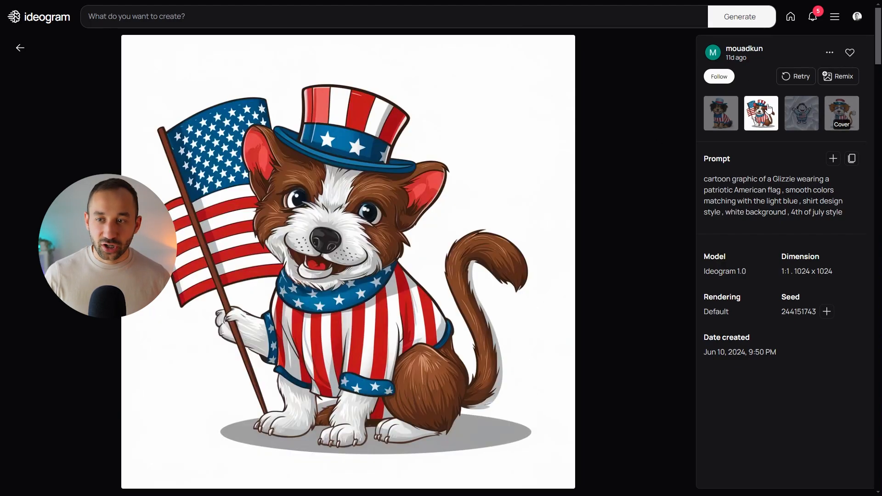
pyautogui.click(717, 114)
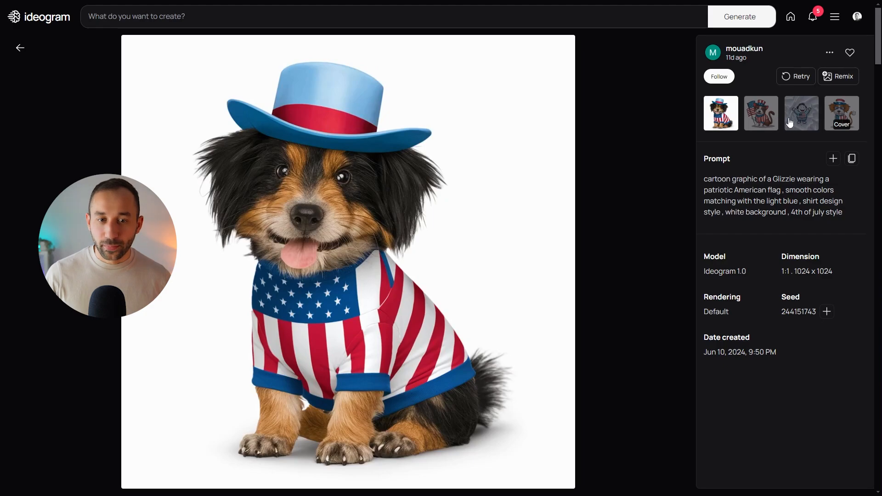
pyautogui.click(761, 114)
pyautogui.click(816, 117)
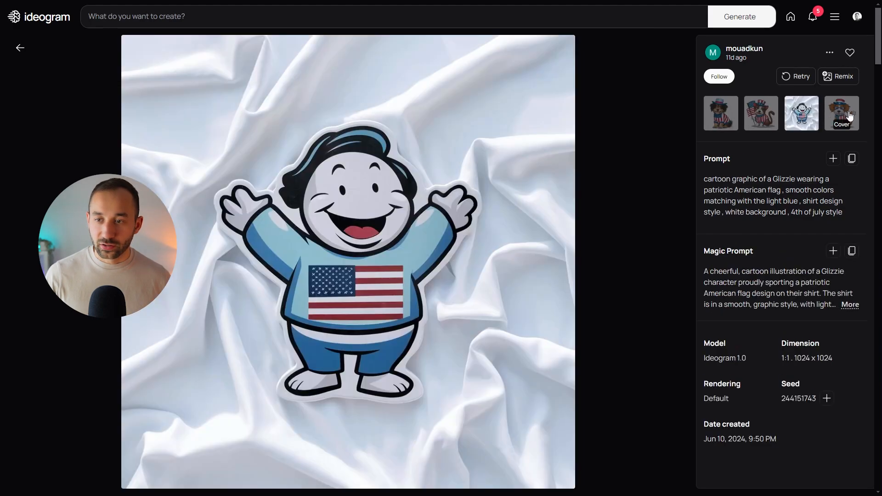
pyautogui.click(839, 118)
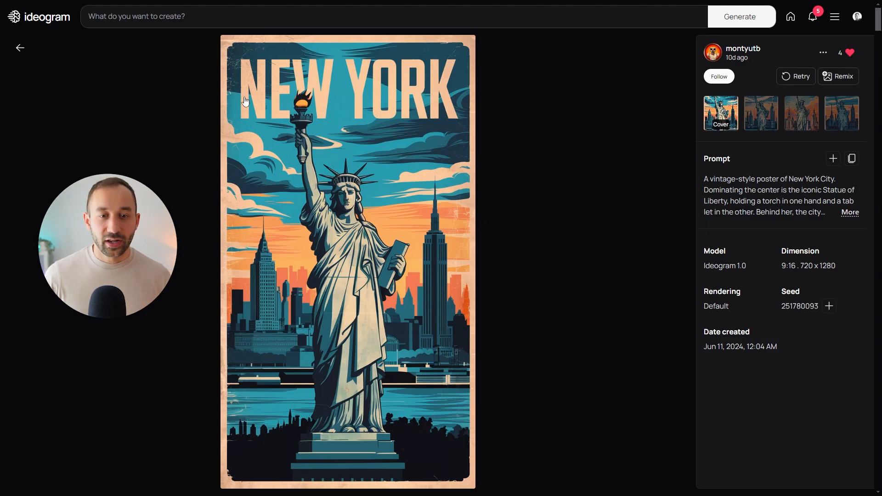
# Step: Compare the four variations of the vintage New York Statue of Liberty poster
pyautogui.click(755, 110)
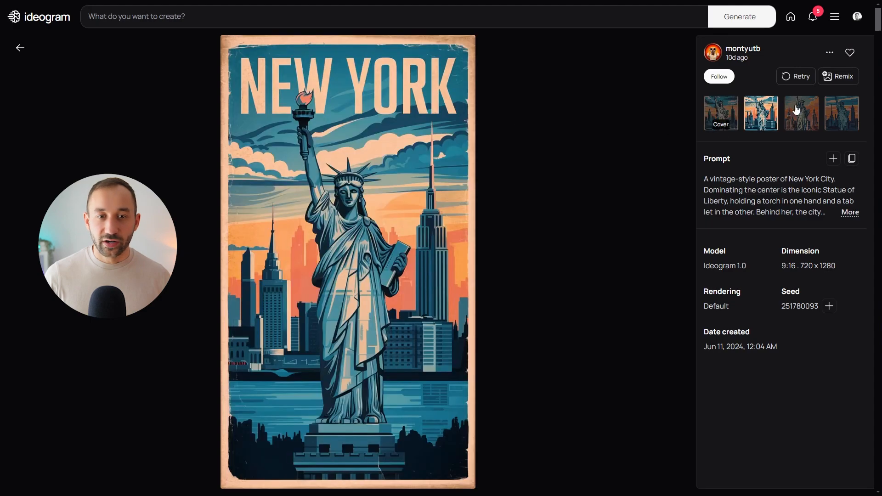
pyautogui.click(797, 111)
pyautogui.click(852, 112)
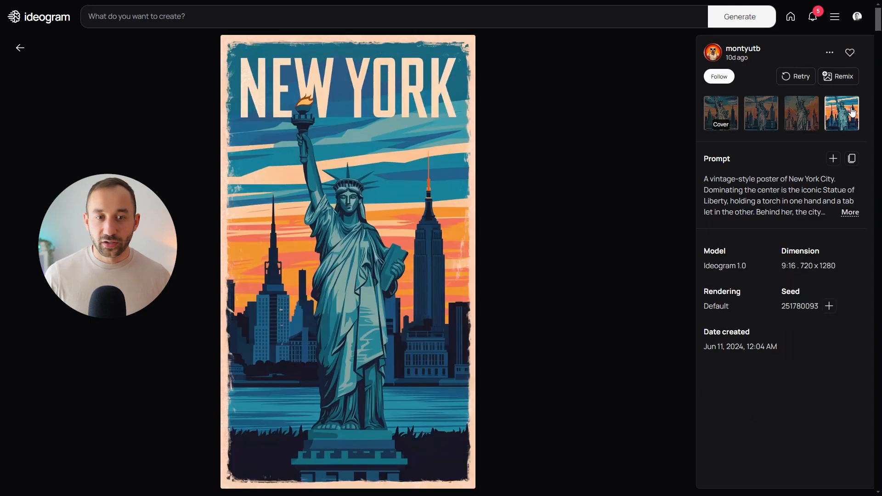
pyautogui.click(811, 112)
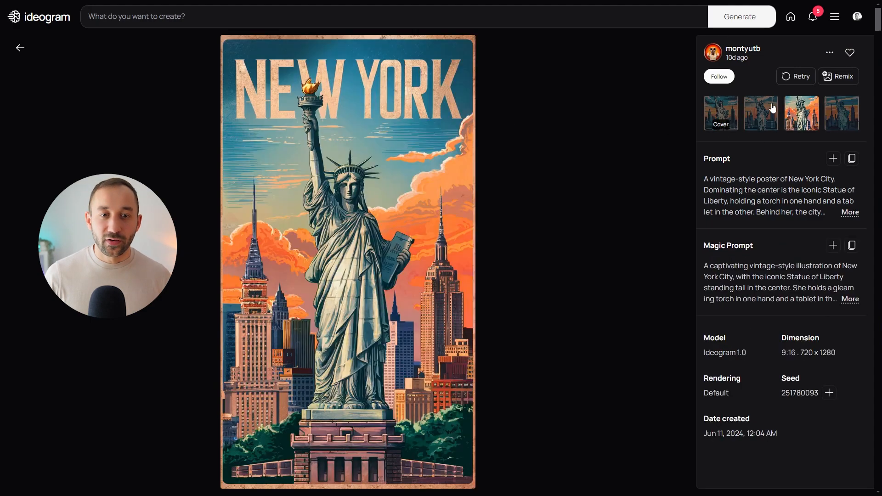
pyautogui.click(773, 109)
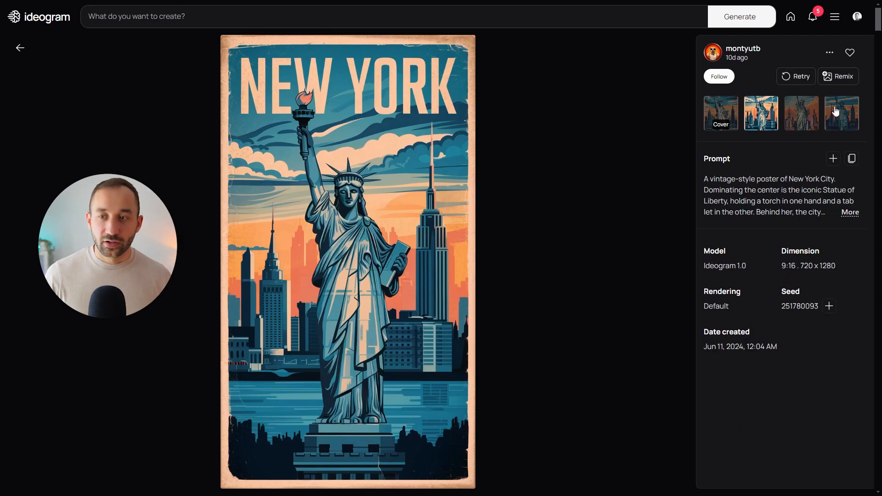
pyautogui.click(813, 111)
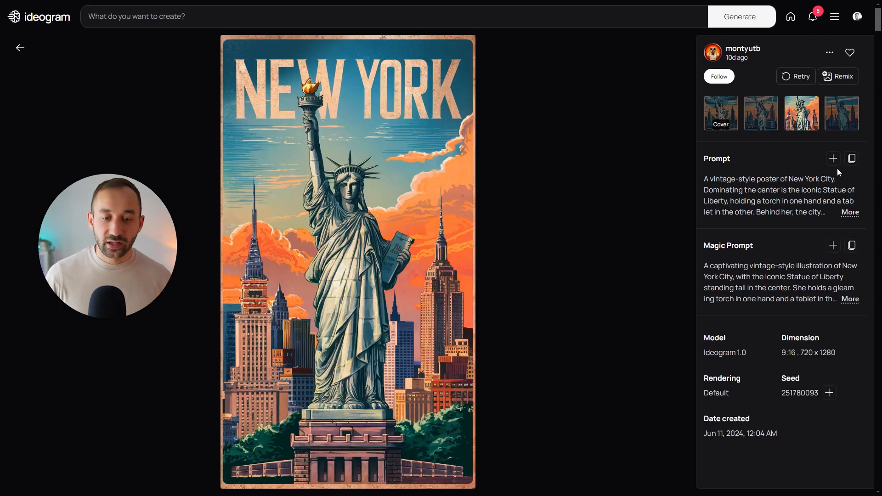
pyautogui.click(764, 123)
pyautogui.click(736, 120)
pyautogui.click(776, 109)
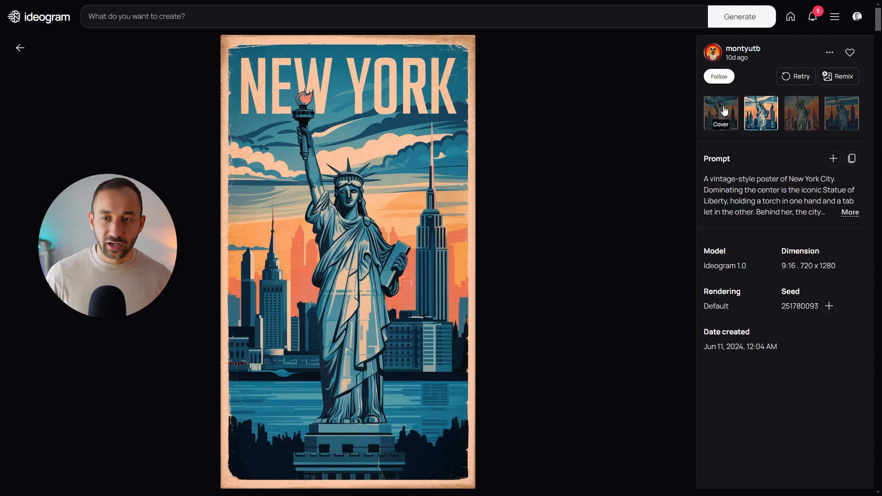
pyautogui.click(710, 115)
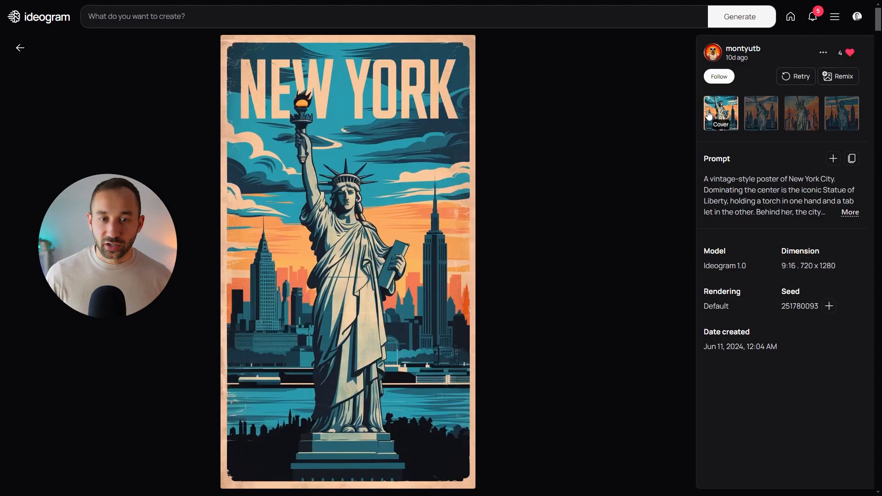
pyautogui.click(807, 122)
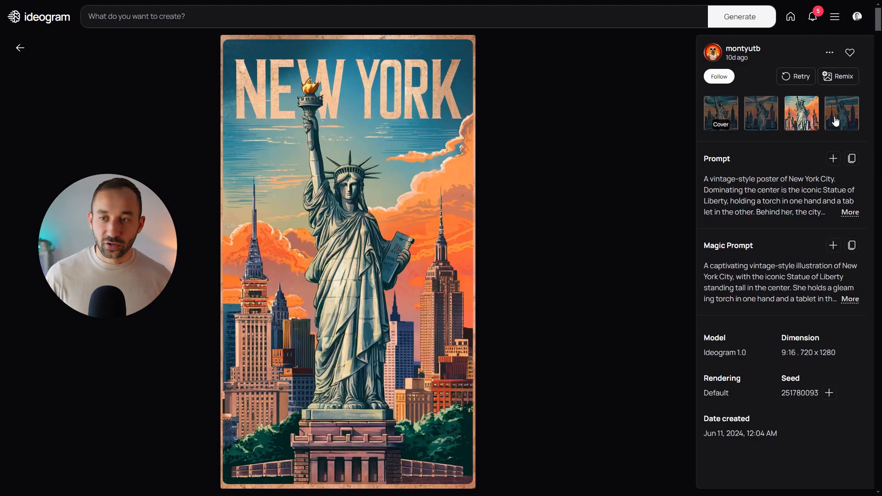
pyautogui.click(835, 119)
pyautogui.click(753, 116)
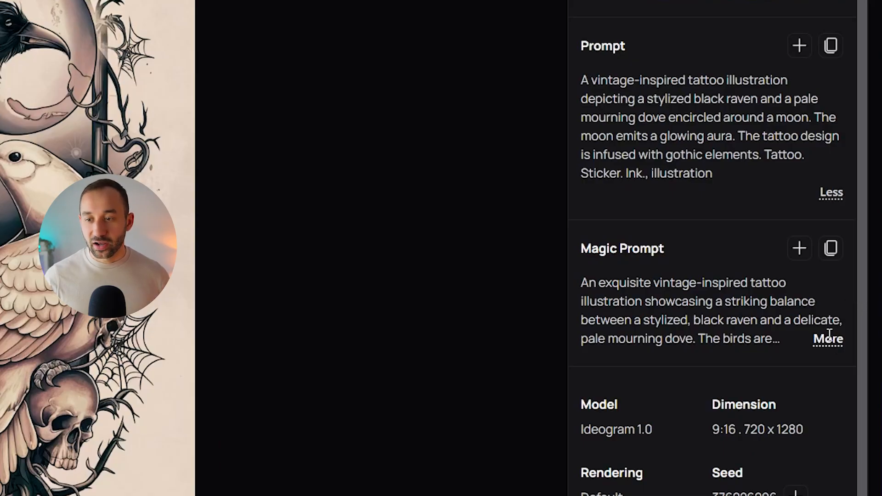
# Step: Expand and read the full Magic Prompt of the raven and mourning dove tattoo illustration
pyautogui.click(828, 339)
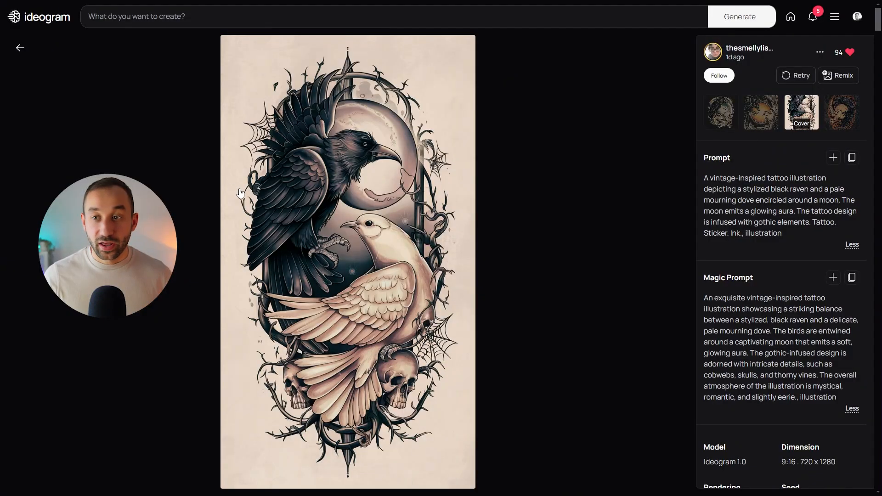
pyautogui.scroll(-1, 679, 300)
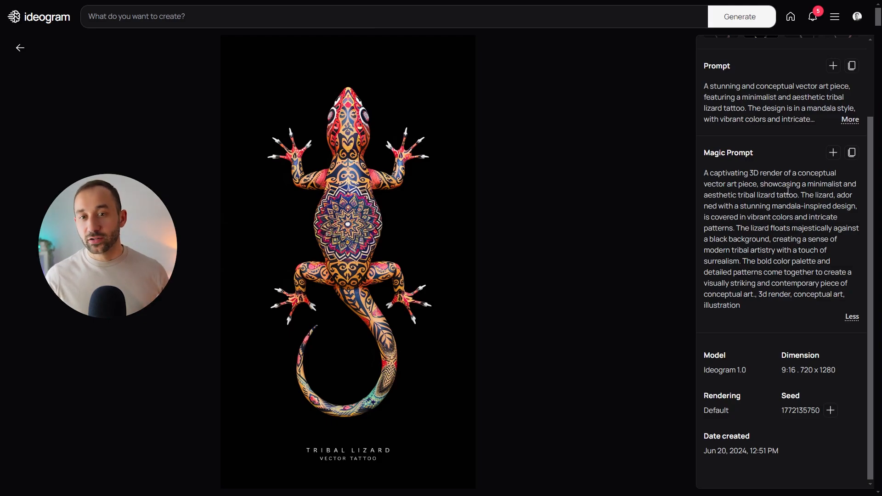
# Step: View the first and third variations of the tribal lizard tattoo design and expand the third one's Magic Prompt
pyautogui.scroll(2, 783, 185)
pyautogui.click(797, 118)
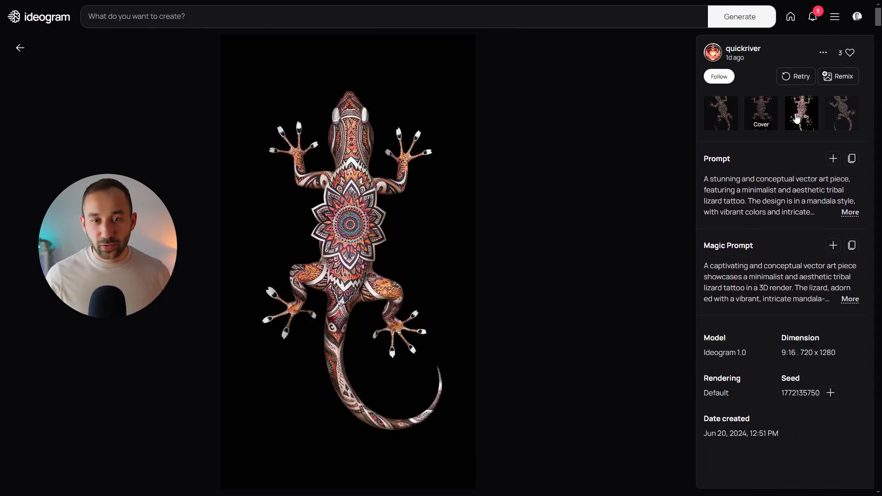
pyautogui.click(724, 112)
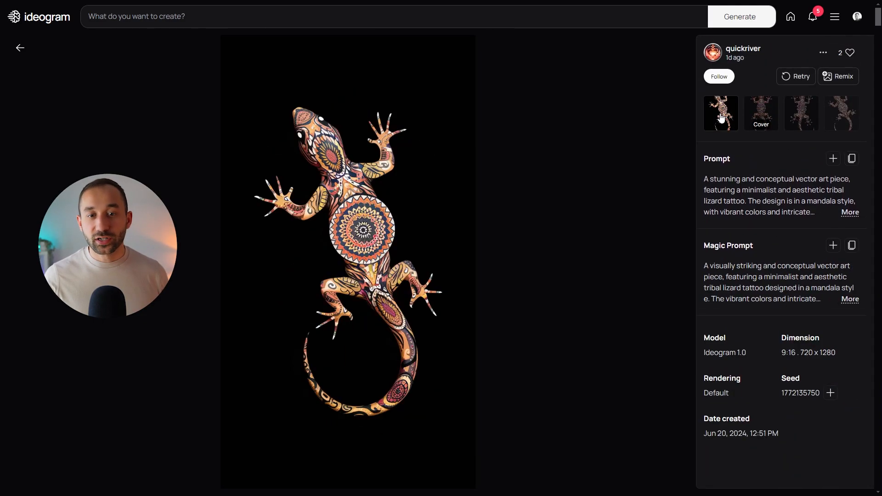
pyautogui.click(817, 115)
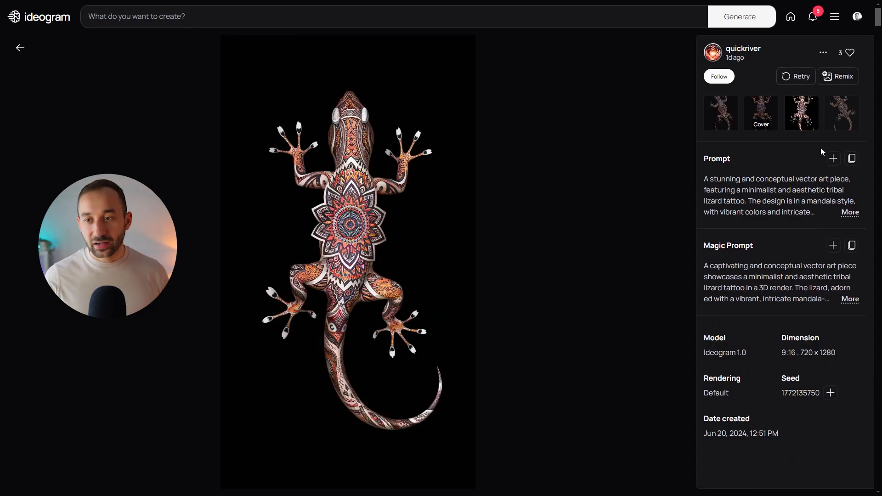
pyautogui.click(851, 299)
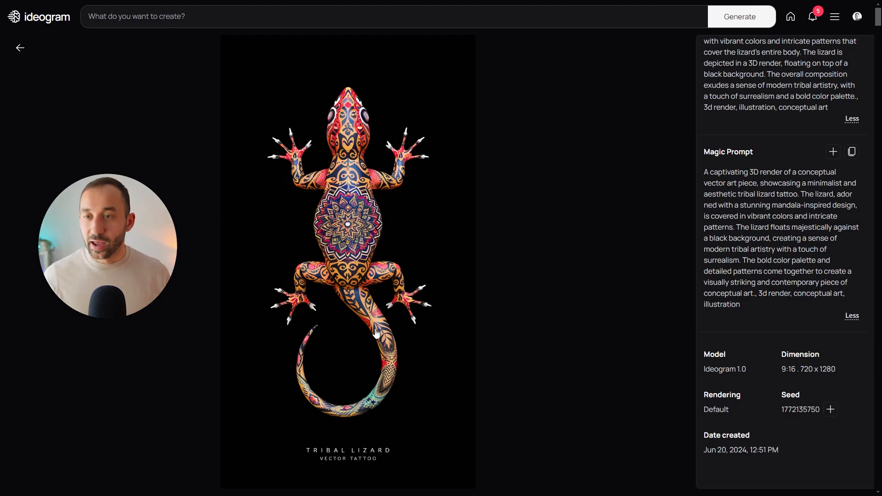
# Step: Go through the tribal lizard's first, third and fourth variations to compare them with the cover
pyautogui.scroll(5, 773, 125)
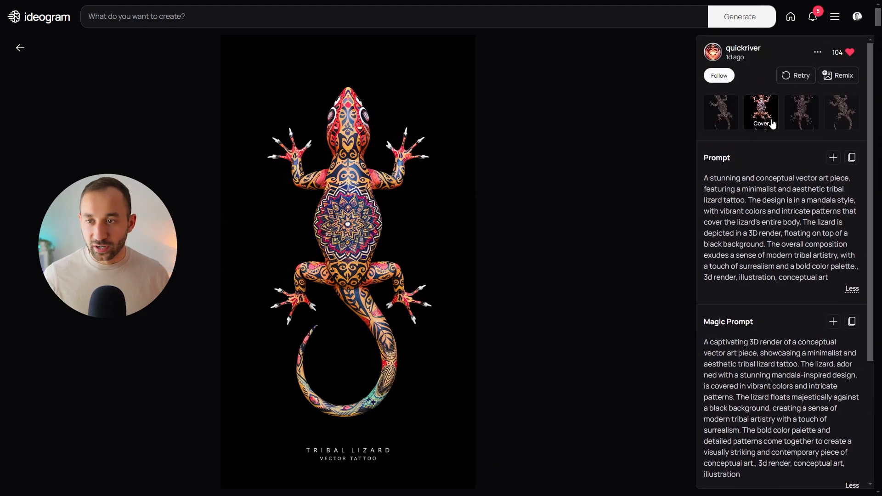
pyautogui.click(716, 114)
pyautogui.click(810, 112)
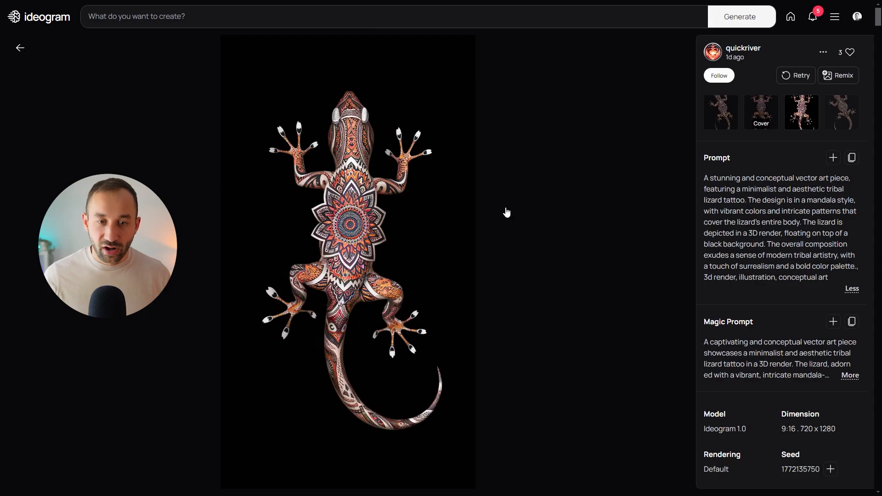
pyautogui.click(854, 115)
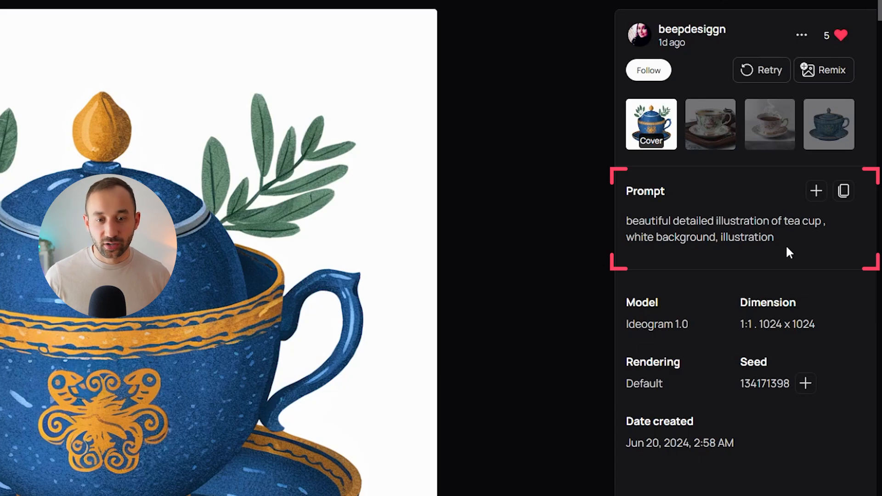
# Step: Compare the illustrated blue tea cup images with the two photorealistic porcelain variations from the same prompt
pyautogui.click(842, 135)
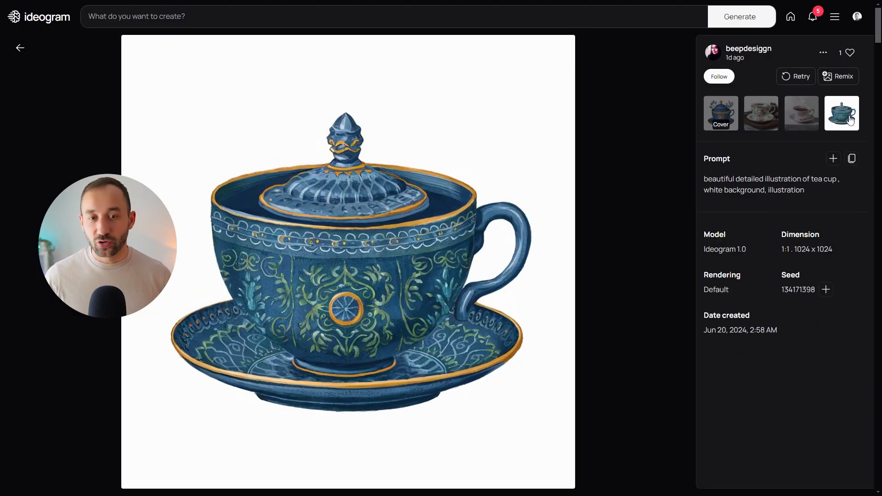
pyautogui.click(726, 107)
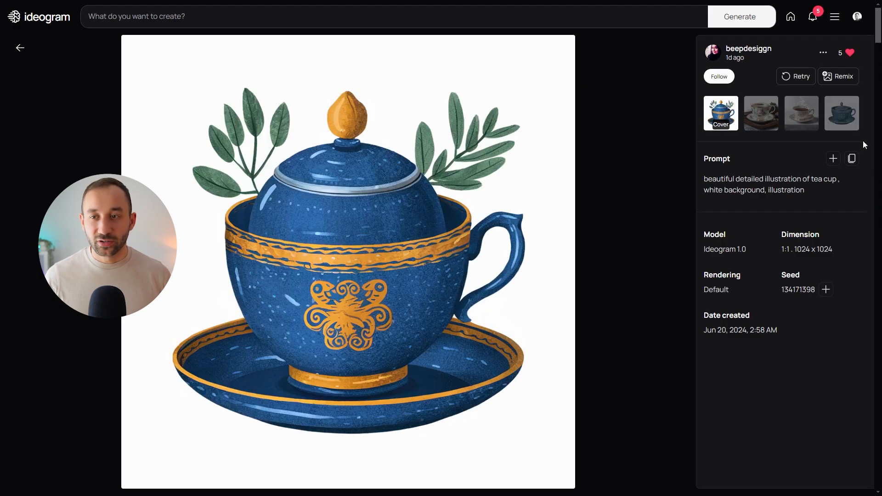
pyautogui.click(853, 125)
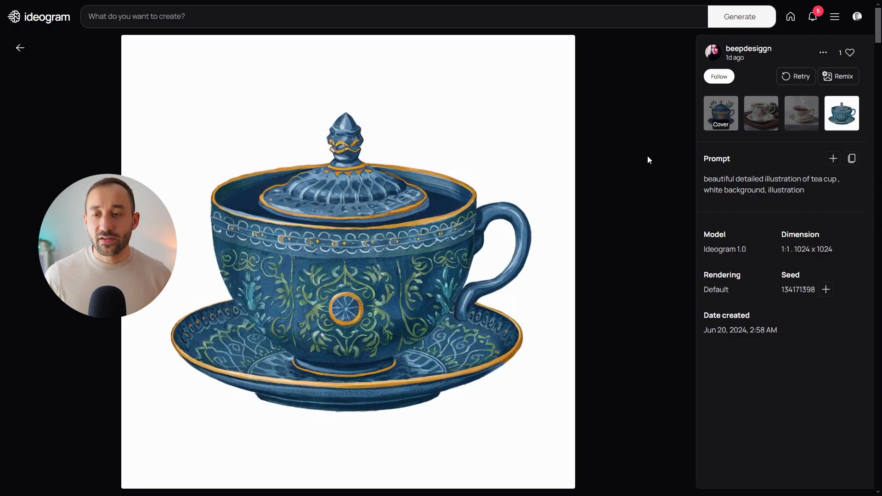
pyautogui.click(763, 120)
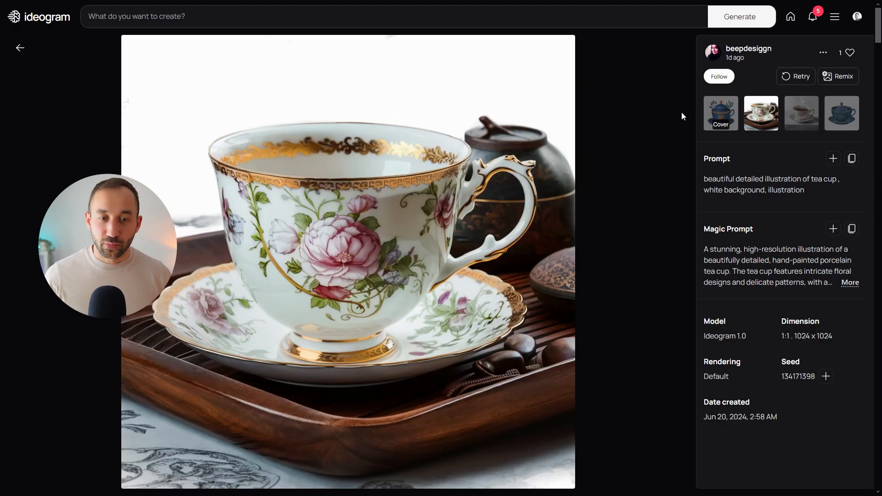
pyautogui.click(799, 123)
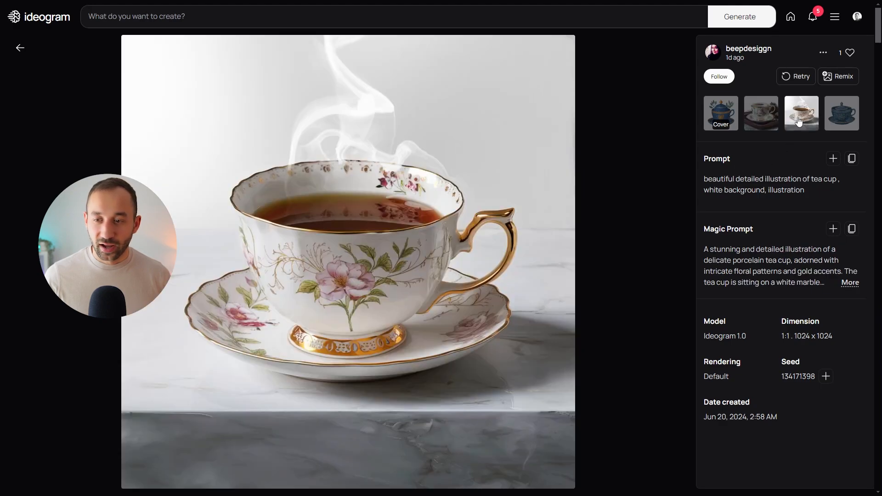
# Step: Go through the tea cup's second, third and fourth variations and return to the cover image
pyautogui.click(770, 120)
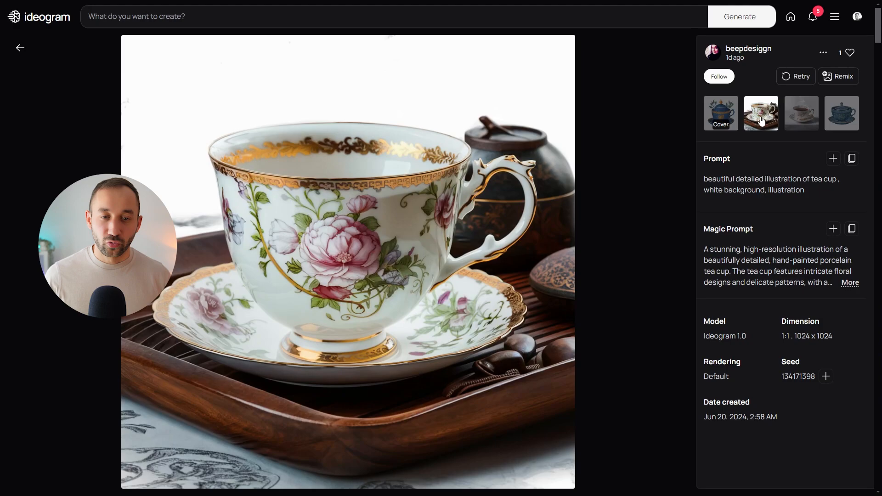
pyautogui.click(817, 117)
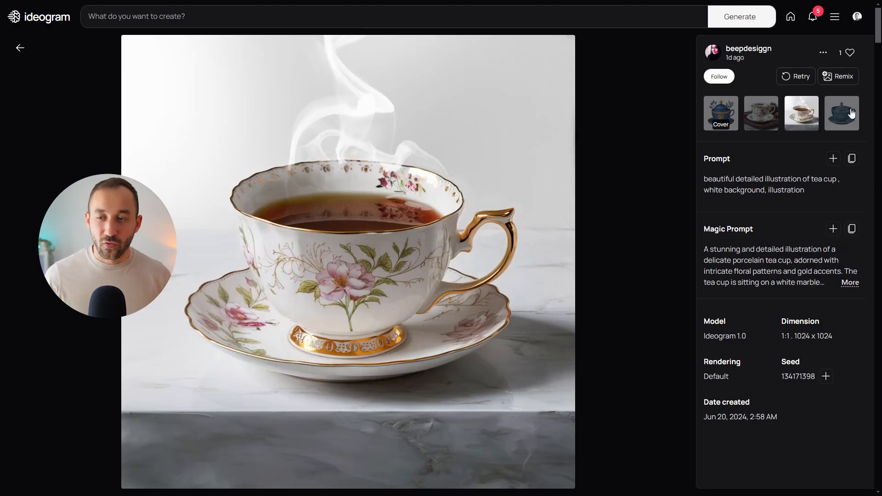
pyautogui.click(836, 113)
pyautogui.click(730, 110)
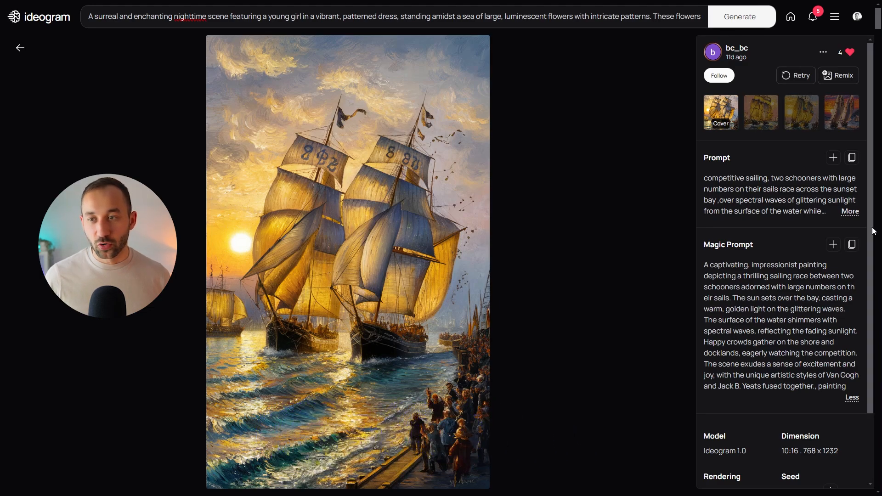
# Step: Expand the full prompt of the two racing schooners painting and compare its four variations, ending on the cover
pyautogui.click(850, 211)
pyautogui.click(765, 112)
pyautogui.click(791, 110)
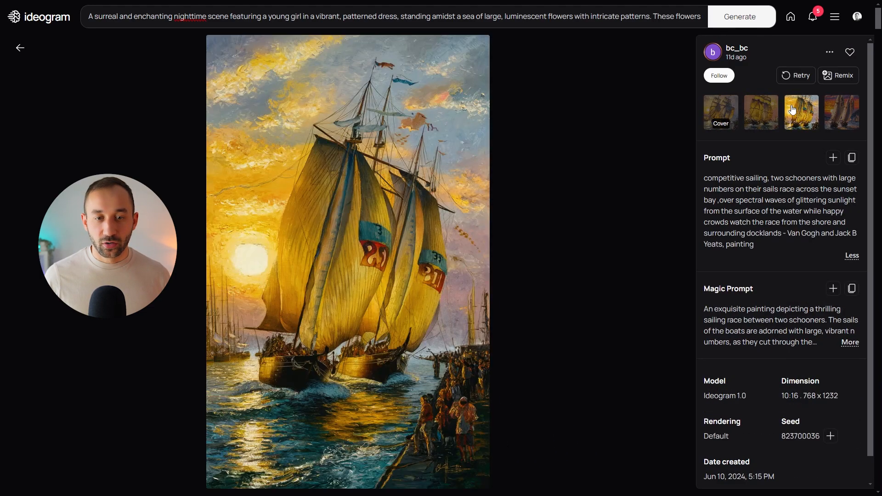
pyautogui.click(827, 107)
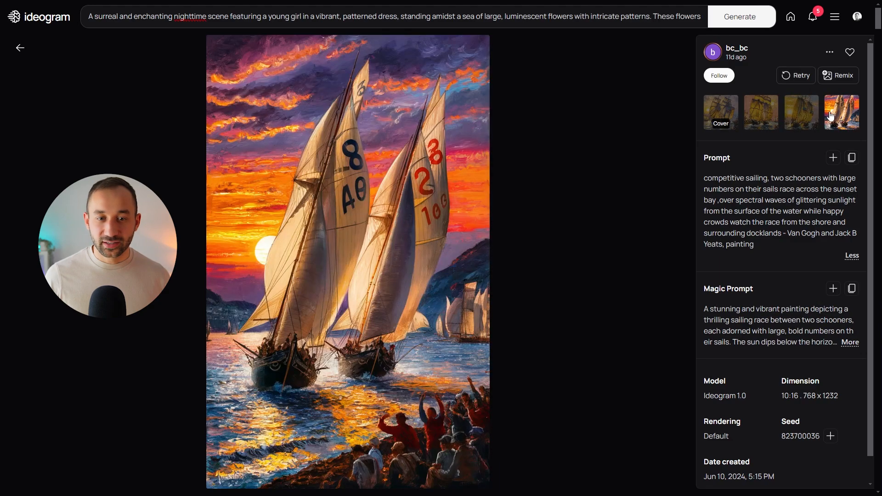
pyautogui.click(806, 122)
pyautogui.click(761, 113)
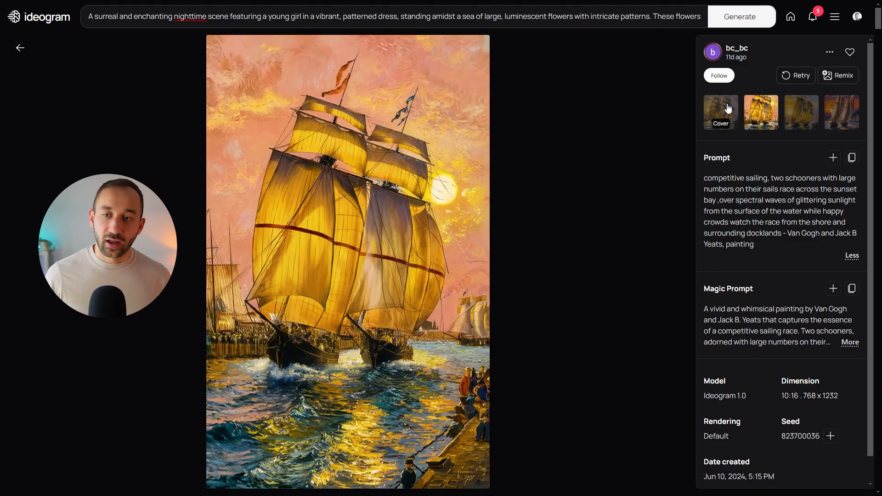
pyautogui.click(811, 112)
pyautogui.click(827, 111)
pyautogui.click(724, 109)
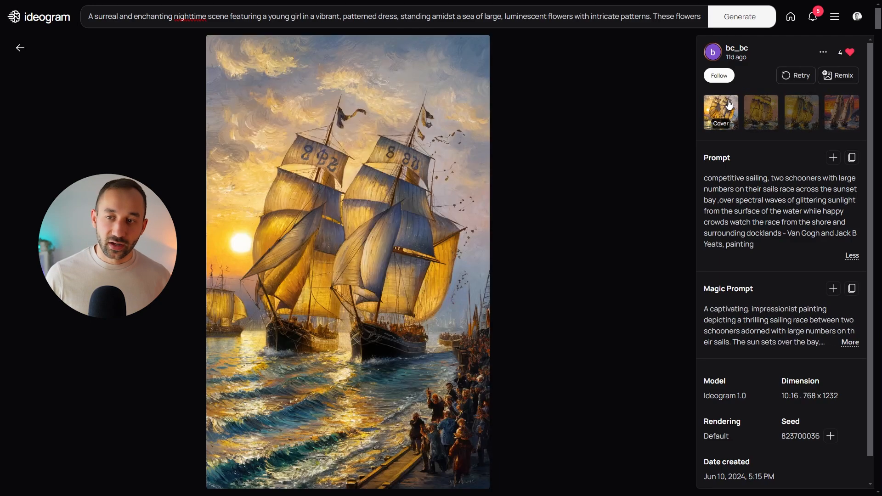
# Step: Expand and read the Magic Prompts of the schooner painting's cover and its third variation
pyautogui.click(849, 342)
pyautogui.scroll(-3, 815, 262)
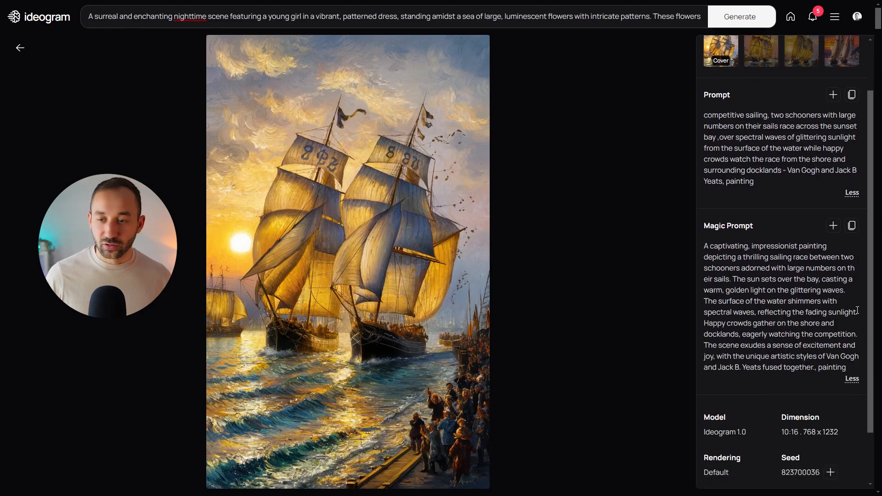
pyautogui.scroll(1, 815, 262)
pyautogui.click(762, 62)
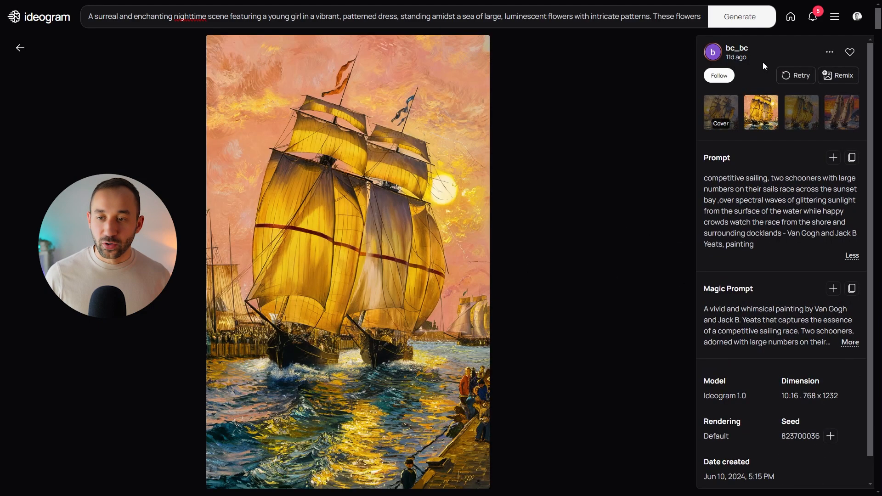
pyautogui.click(784, 99)
pyautogui.click(850, 342)
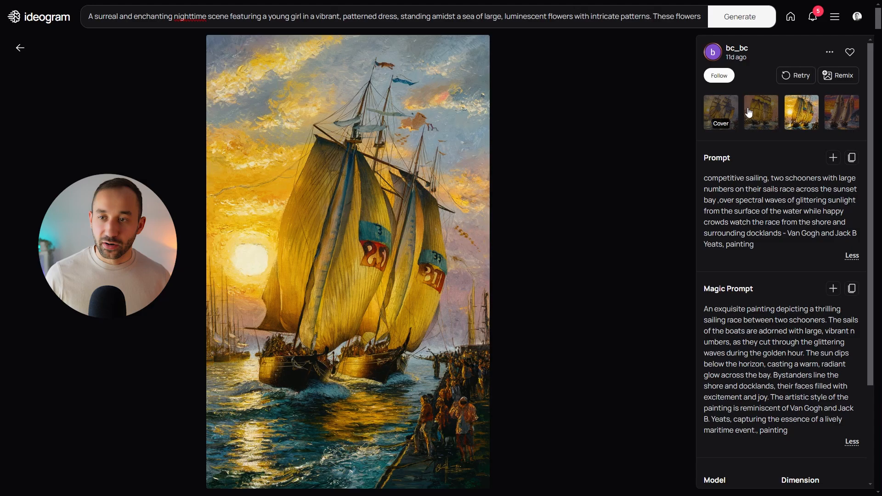
# Step: Return to the schooner painting's cover and reread its full Magic Prompt
pyautogui.click(723, 112)
pyautogui.click(848, 340)
pyautogui.scroll(-3, 340, 162)
pyautogui.scroll(2, 340, 161)
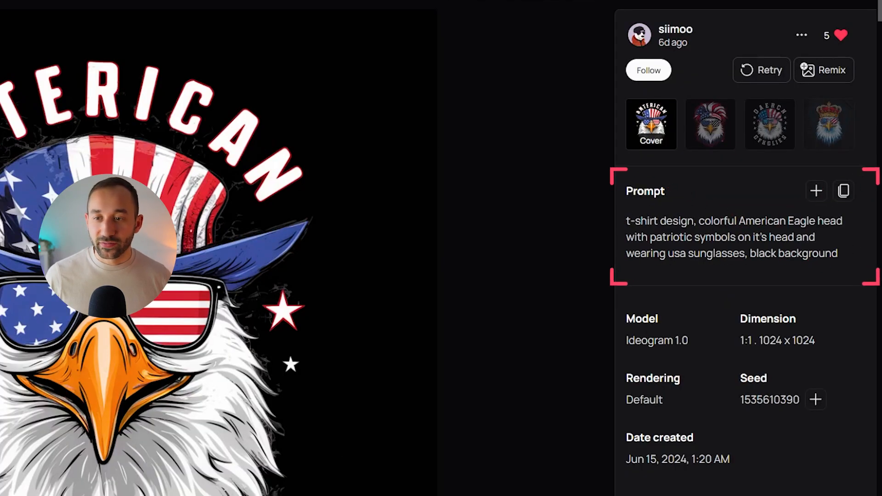
# Step: Read the American Eagle t-shirt prompt, highlighting the whole text and the wording about patriotic symbols
pyautogui.moveTo(840, 254); pyautogui.dragTo(630, 221)
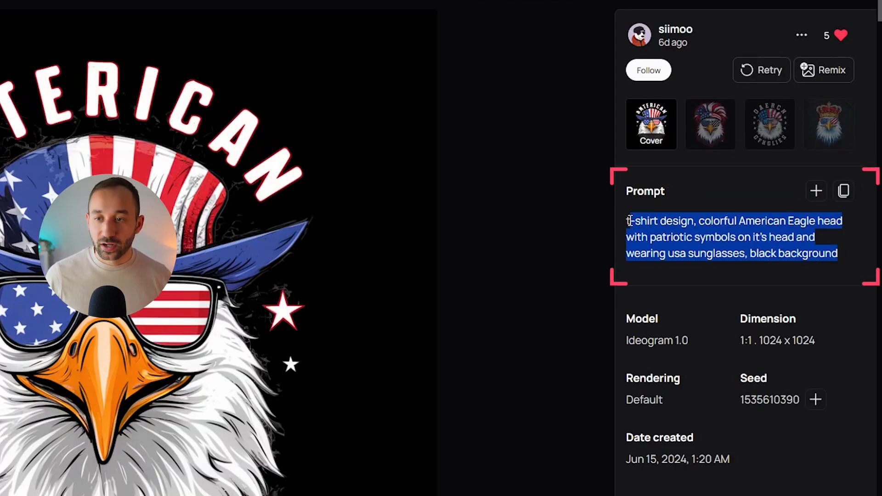
pyautogui.click(768, 245)
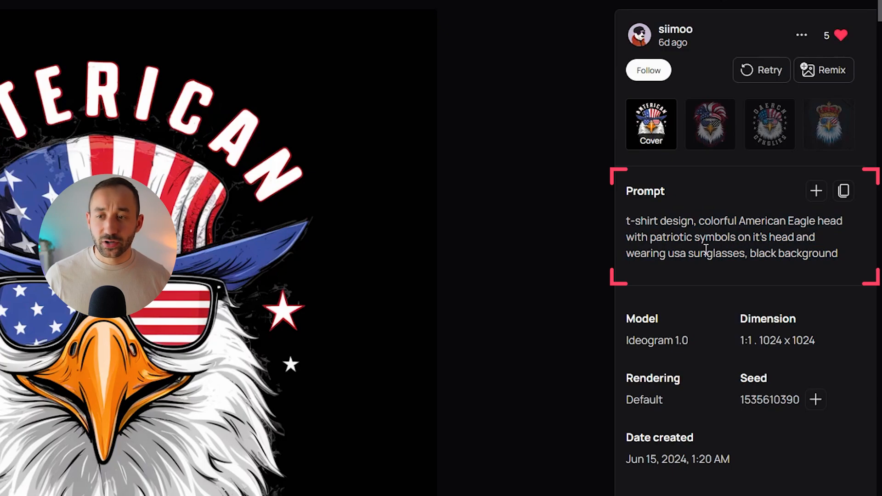
pyautogui.moveTo(649, 237); pyautogui.dragTo(736, 236)
pyautogui.click(736, 236)
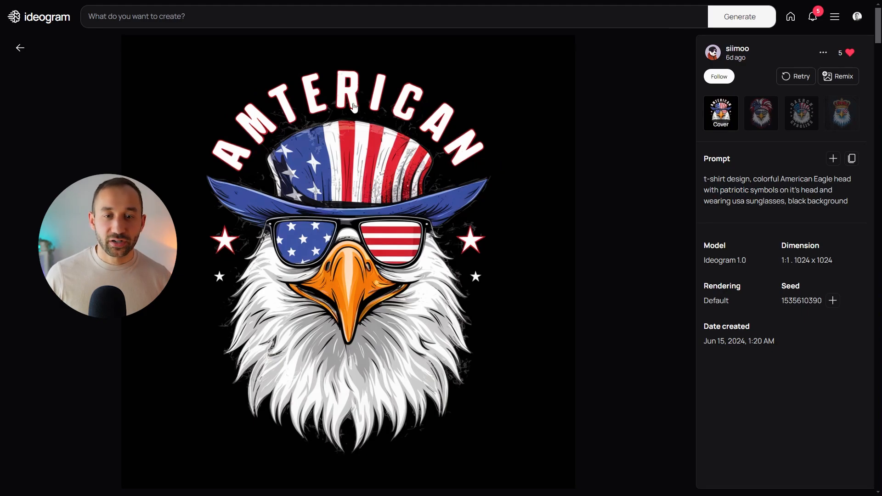
# Step: Expand the Magic Prompt of the second American Eagle variation and compare all four versions of the t-shirt design
pyautogui.click(773, 113)
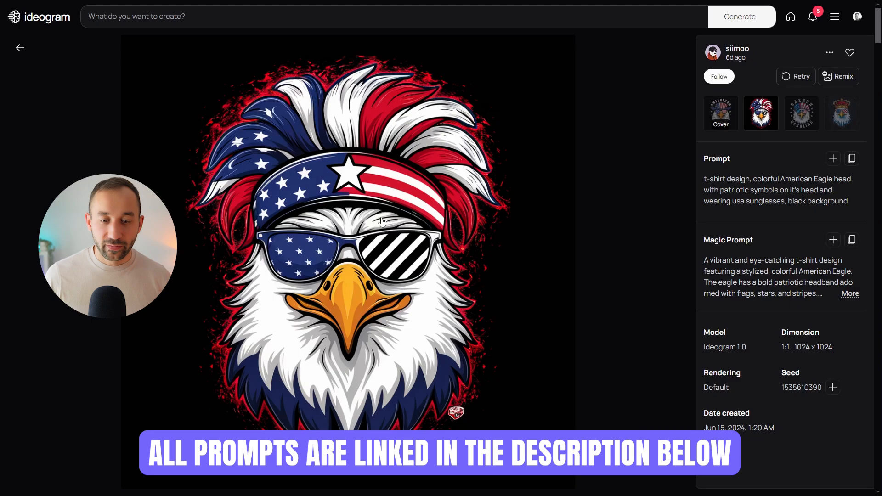
pyautogui.click(853, 297)
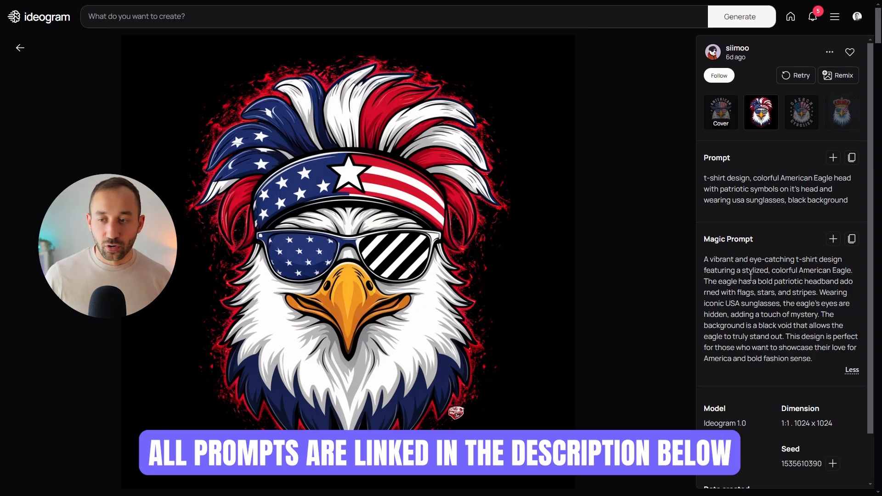
pyautogui.click(790, 111)
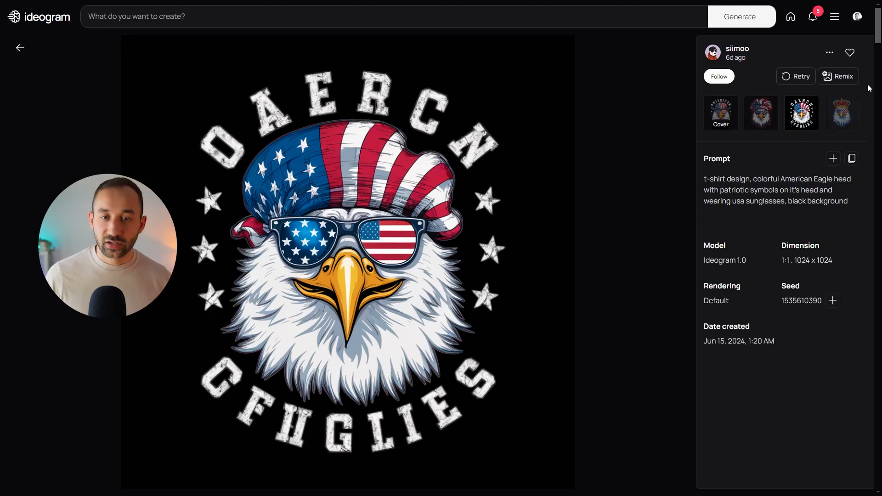
pyautogui.click(858, 110)
pyautogui.click(802, 113)
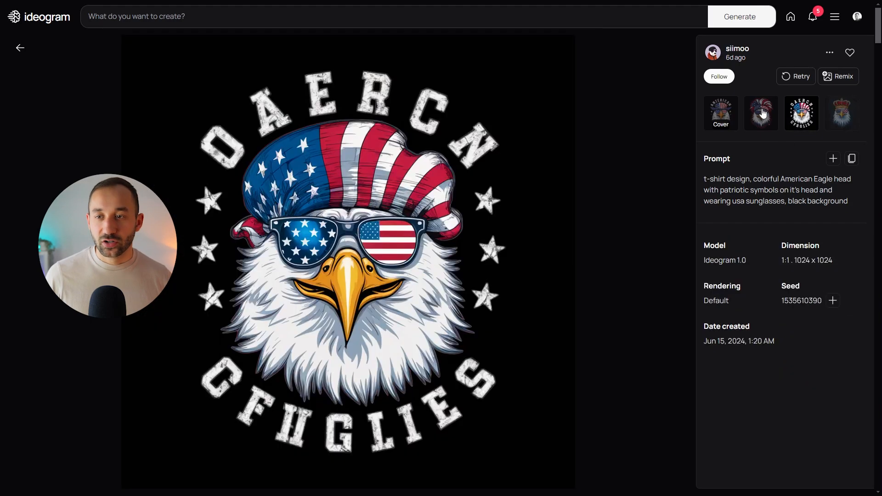
pyautogui.click(761, 113)
pyautogui.click(719, 114)
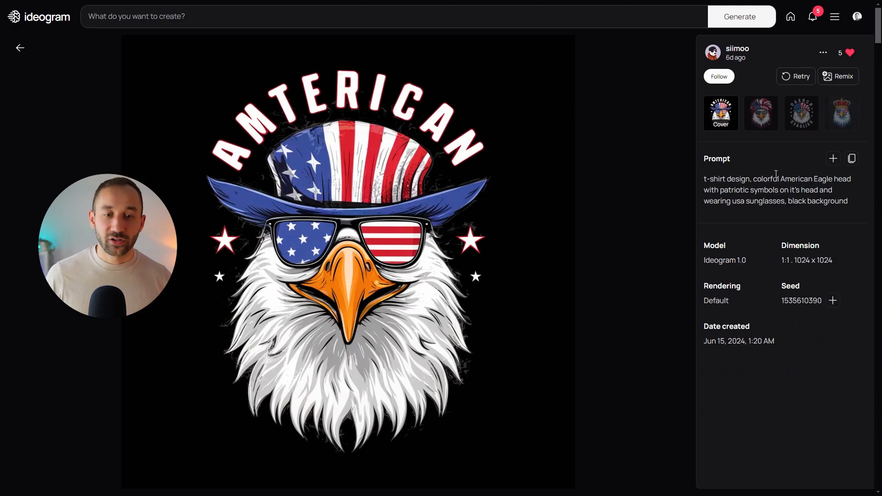
pyautogui.click(765, 126)
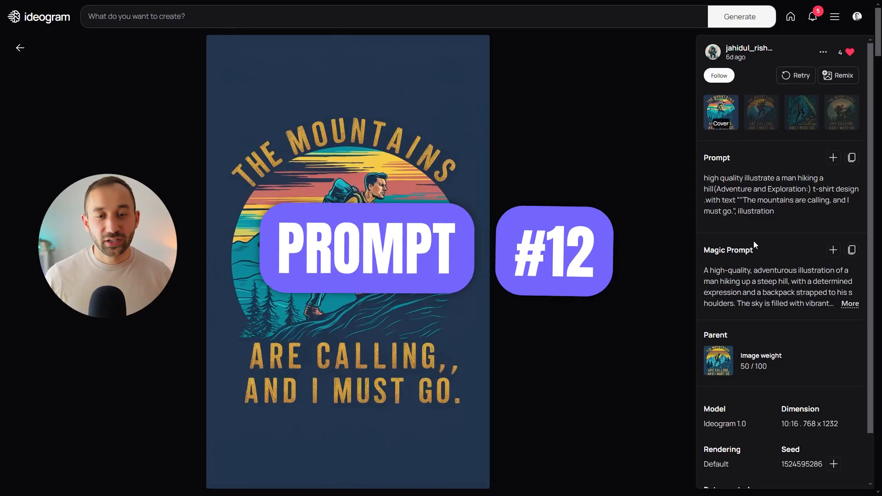
# Step: Expand the Magic Prompt of the "The mountains are calling" hiker design and view its other variations before returning to the cover
pyautogui.click(850, 303)
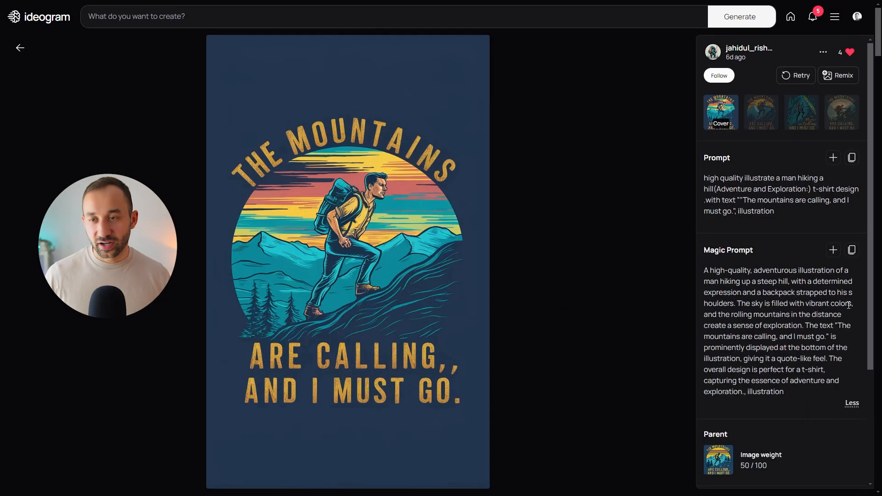
pyautogui.scroll(-1, 761, 65)
pyautogui.click(760, 62)
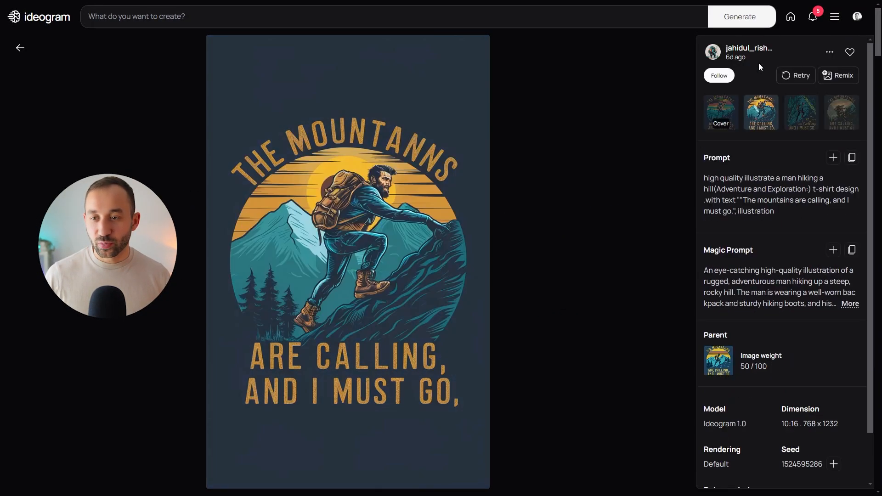
pyautogui.click(800, 76)
pyautogui.click(802, 113)
pyautogui.click(851, 120)
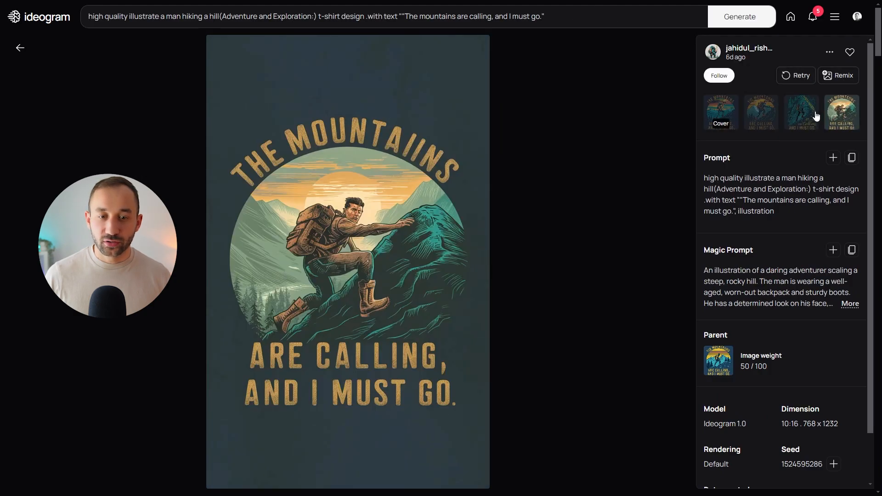
pyautogui.click(720, 127)
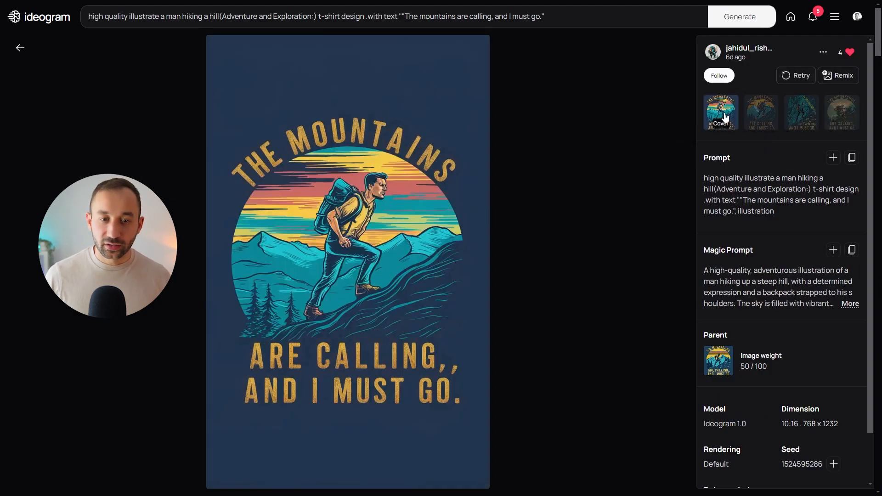
# Step: Reopen the hiker cover's full Magic Prompt and read it through, including the parent image and generation details
pyautogui.click(849, 303)
pyautogui.scroll(-2, 850, 294)
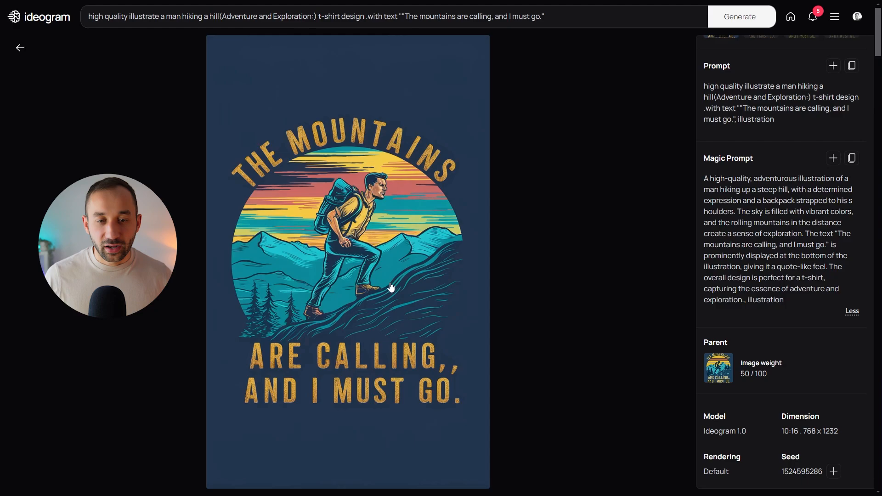
pyautogui.scroll(1, 833, 319)
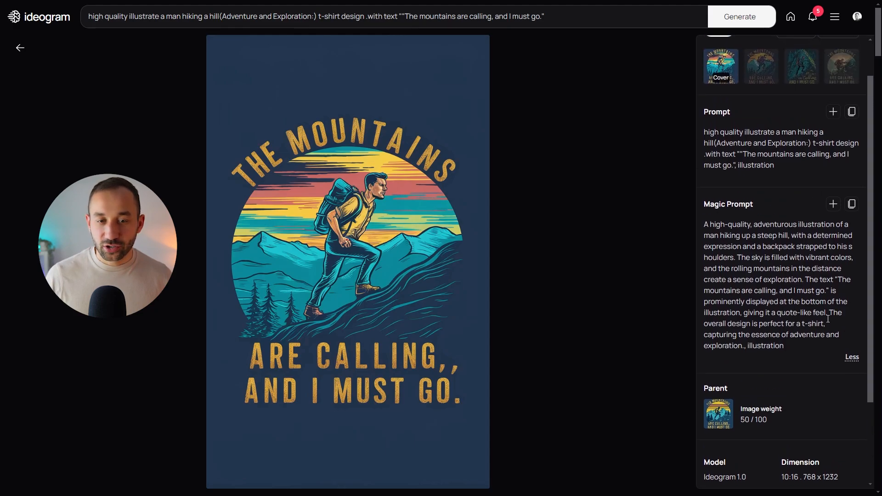
pyautogui.scroll(-1, 827, 319)
pyautogui.scroll(2, 827, 324)
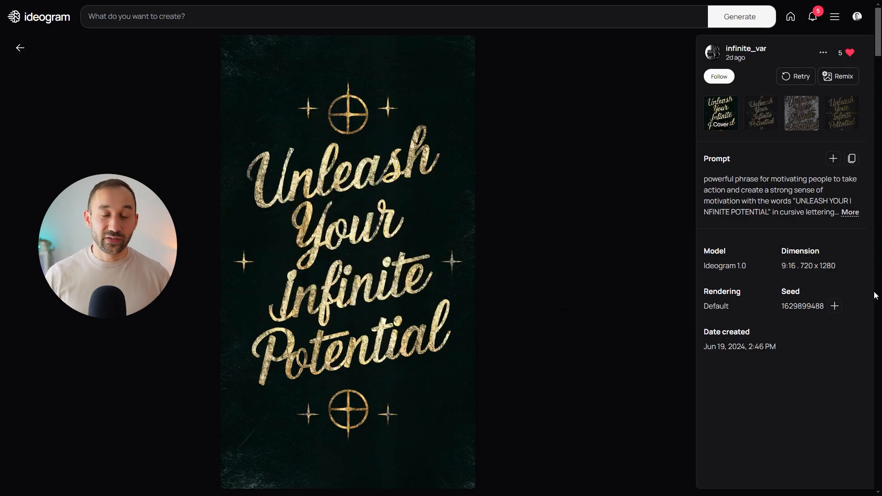
# Step: Compare the four "Unleash Your Infinite Potential" lettering variations and expand the cover's full prompt
pyautogui.click(757, 119)
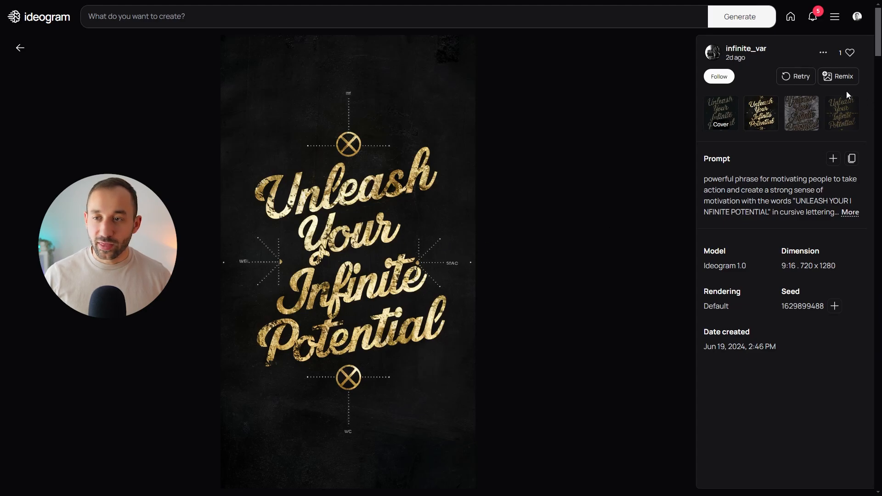
pyautogui.click(840, 110)
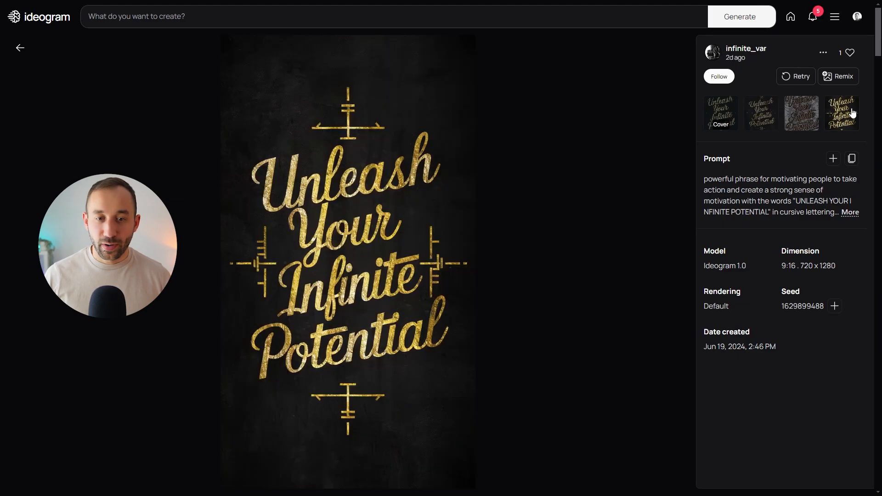
pyautogui.click(810, 121)
pyautogui.click(754, 111)
pyautogui.click(723, 103)
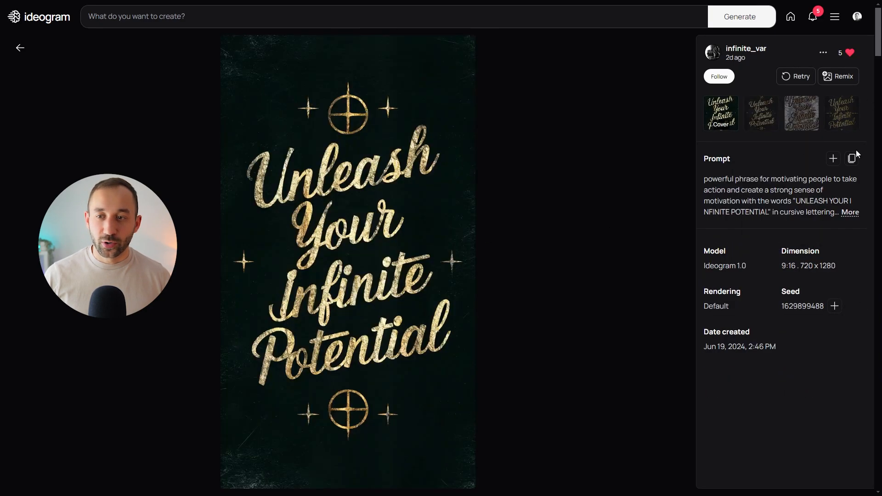
pyautogui.click(850, 212)
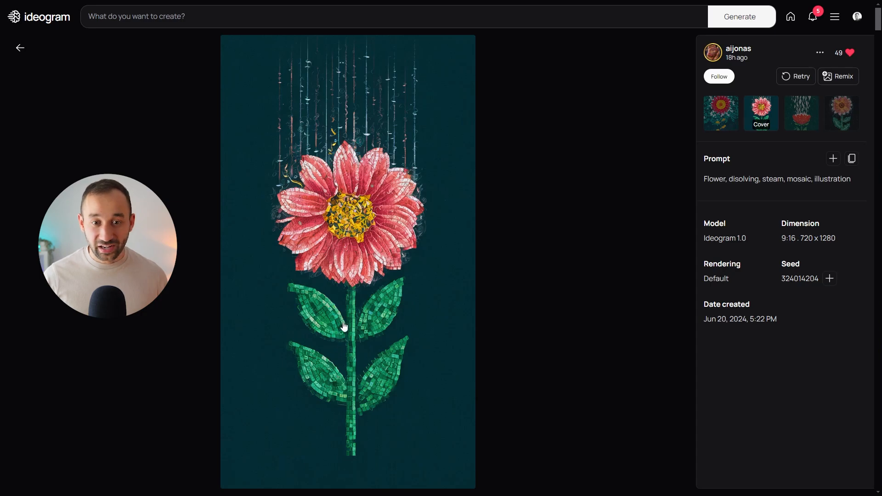
# Step: Go through the fourth, third and first variations of the dissolving mosaic flower and return to its cover
pyautogui.click(839, 119)
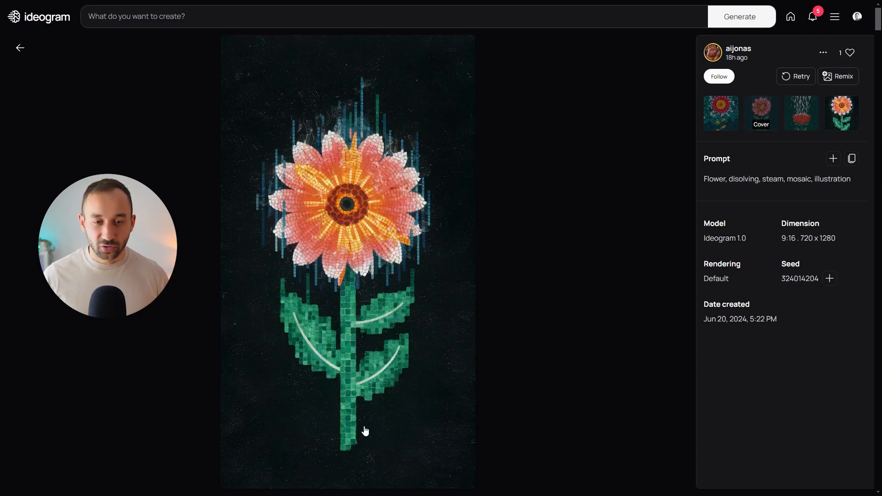
pyautogui.click(816, 120)
pyautogui.click(712, 117)
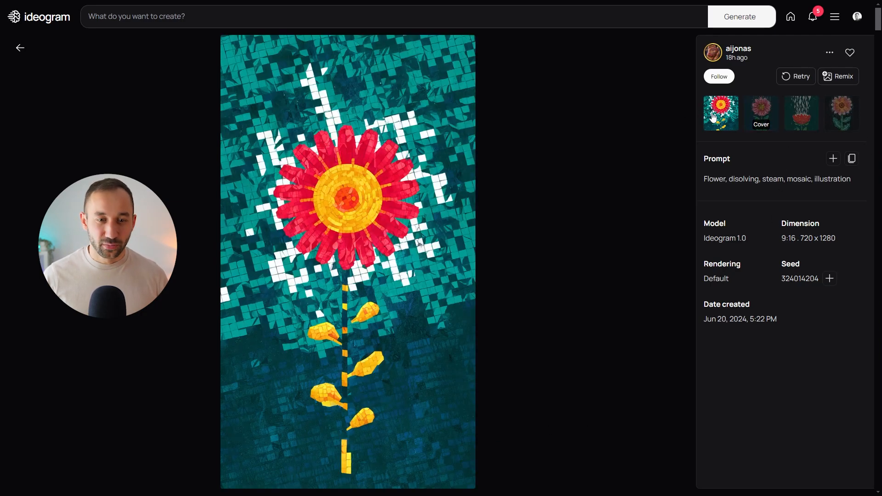
pyautogui.click(762, 116)
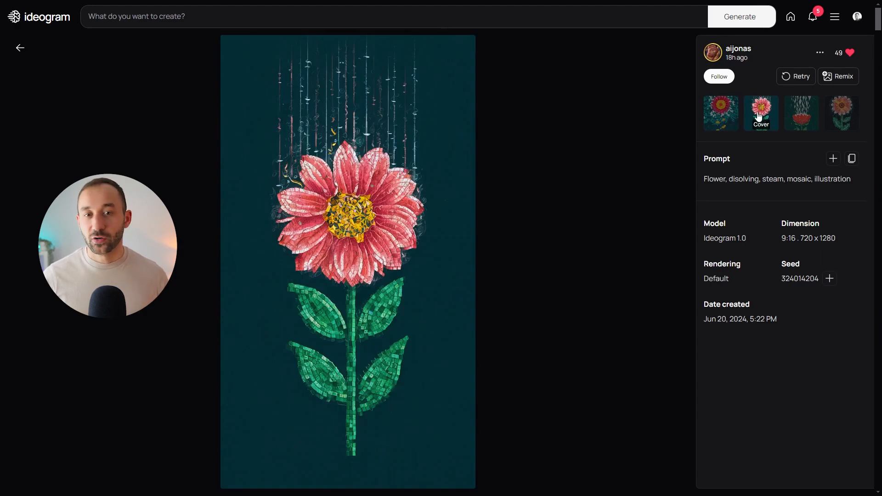